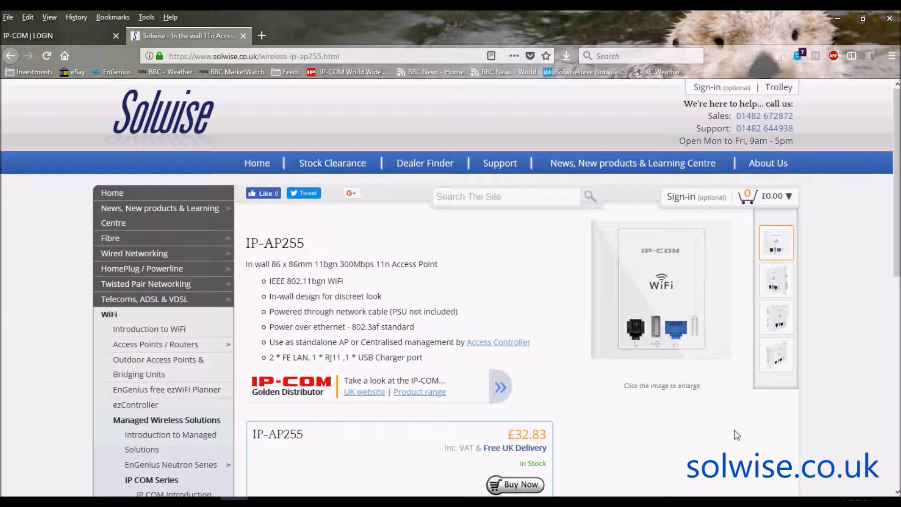
- Enlarge the product photo, look at the angled and third views, then close them
{"action": "left_click", "coordinate": [688, 289]}
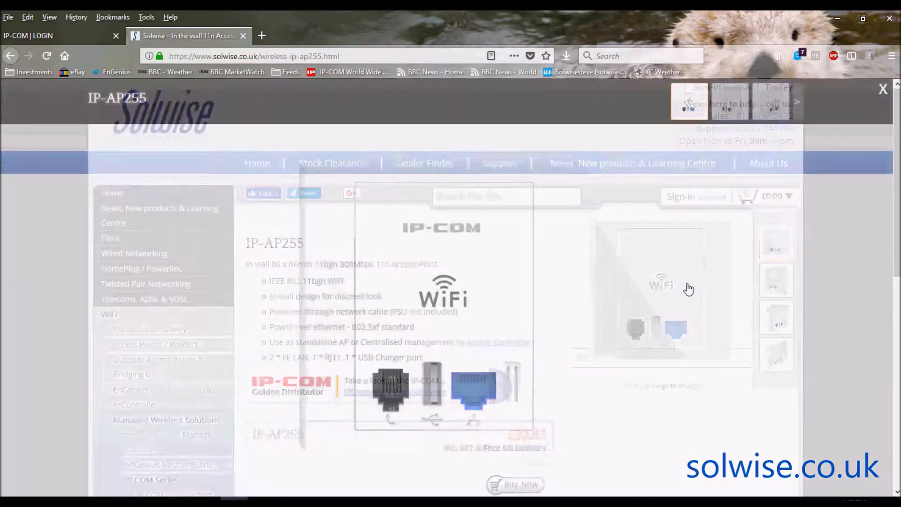
{"action": "left_click", "coordinate": [731, 100]}
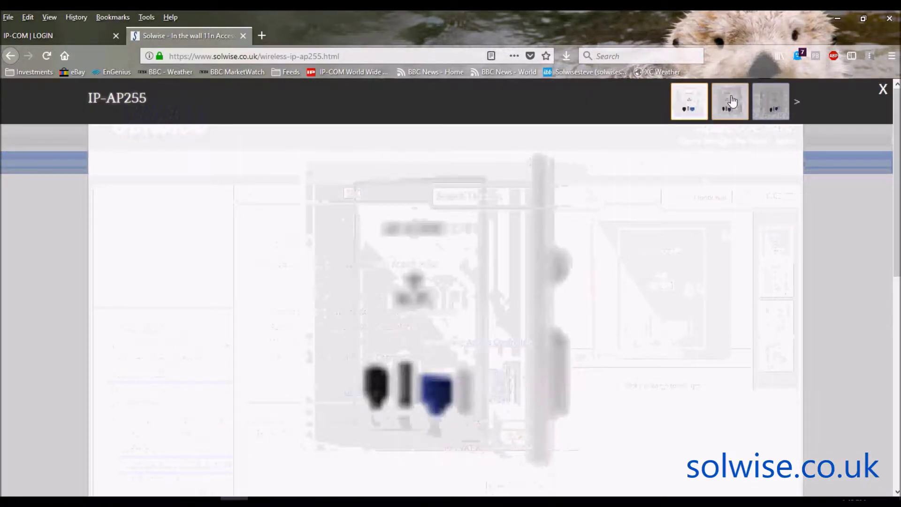
{"action": "left_click", "coordinate": [769, 100]}
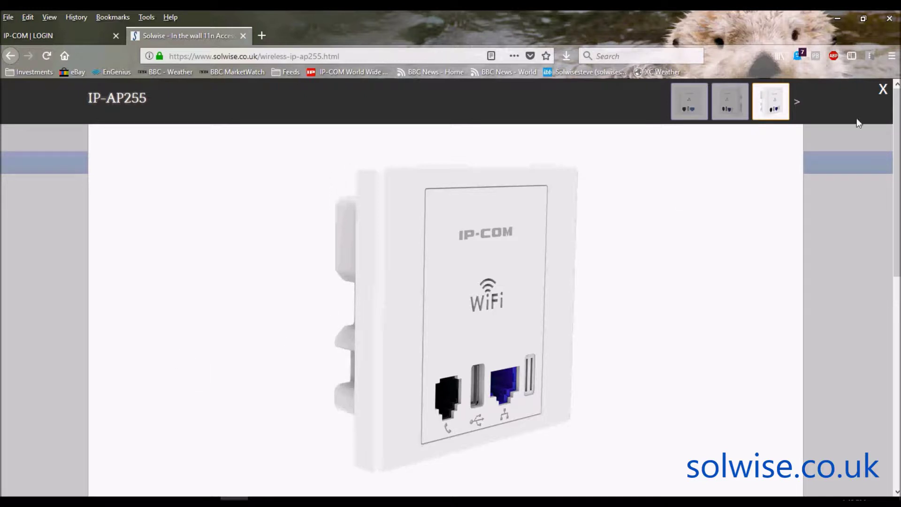
{"action": "left_click", "coordinate": [884, 91]}
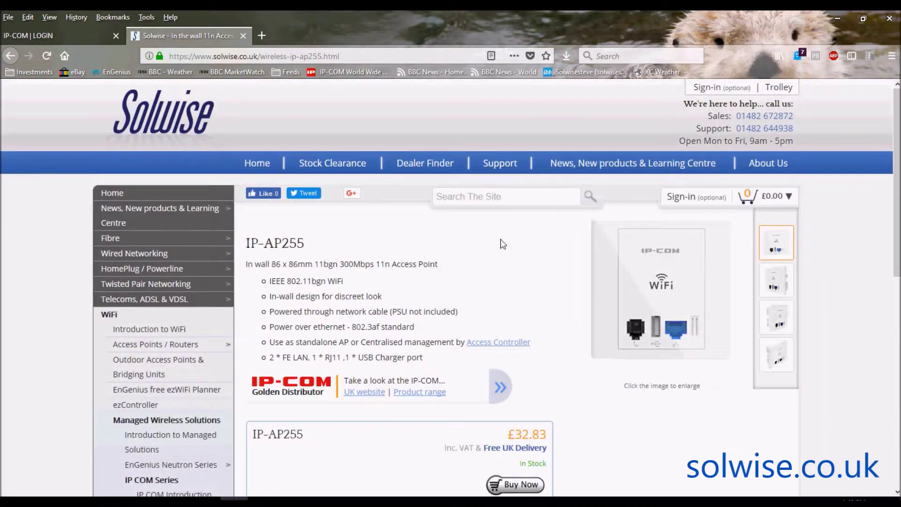
- Log in to the access point with the administrator username and password, fixing a mistyped password
{"action": "left_click", "coordinate": [60, 37]}
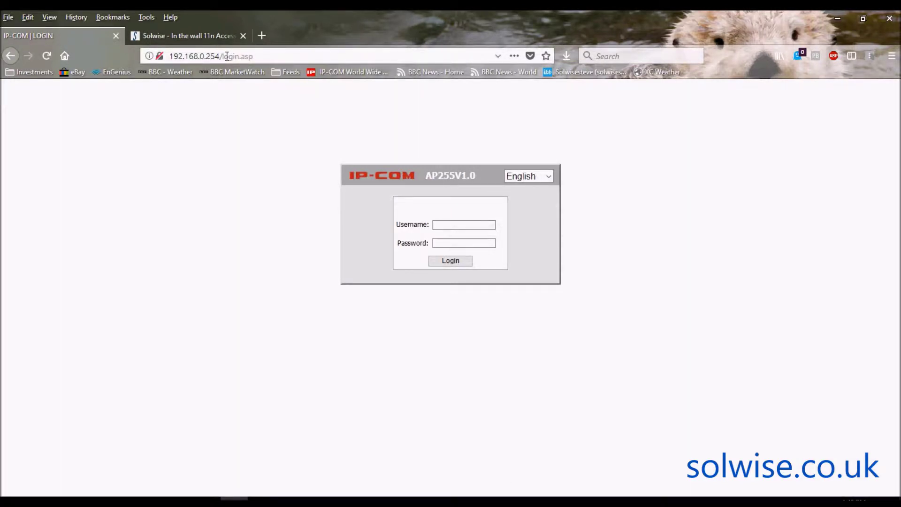
{"action": "left_click", "coordinate": [446, 222]}
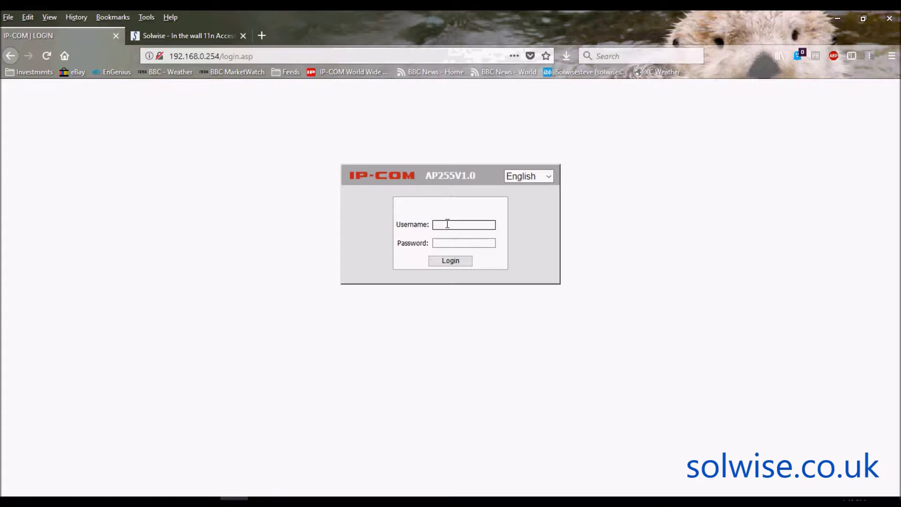
{"action": "type", "text": "admin"}
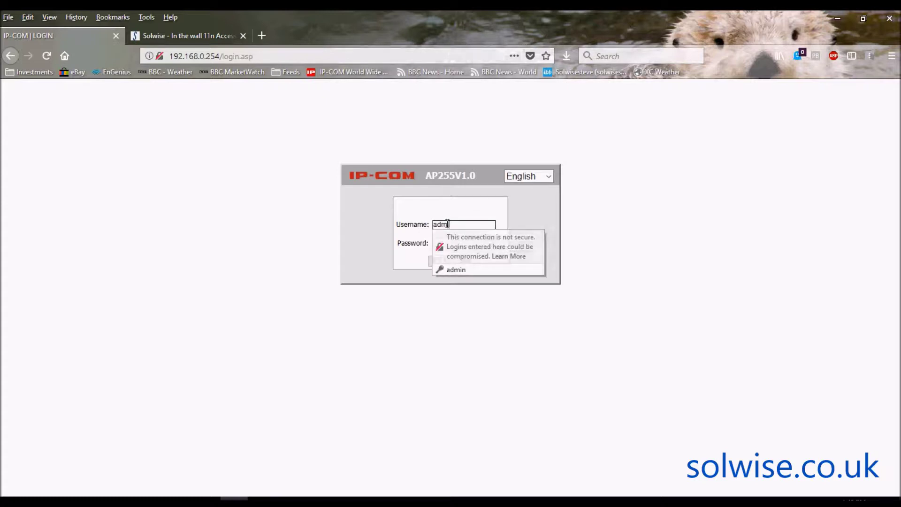
{"action": "key", "text": "Tab"}
{"action": "type", "text": "admin"}
{"action": "key", "text": "BackSpace"}
{"action": "key", "text": "BackSpace"}
{"action": "key", "text": "BackSpace"}
{"action": "key", "text": "BackSpace"}
{"action": "key", "text": "BackSpace"}
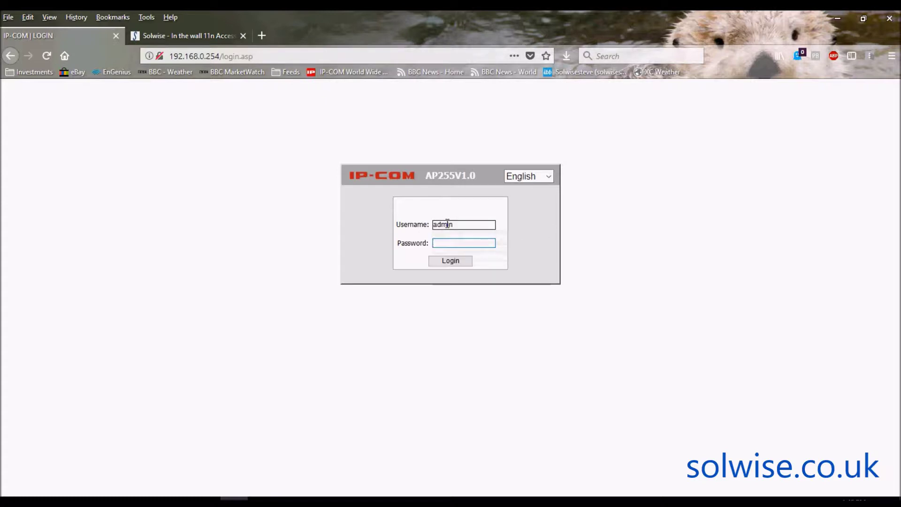
{"action": "type", "text": "ad"}
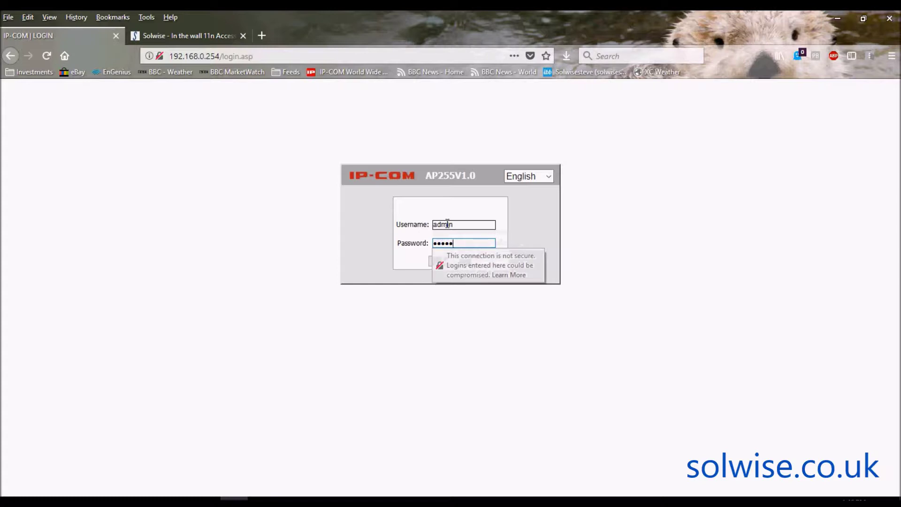
{"action": "type", "text": "min"}
{"action": "key", "text": "Return"}
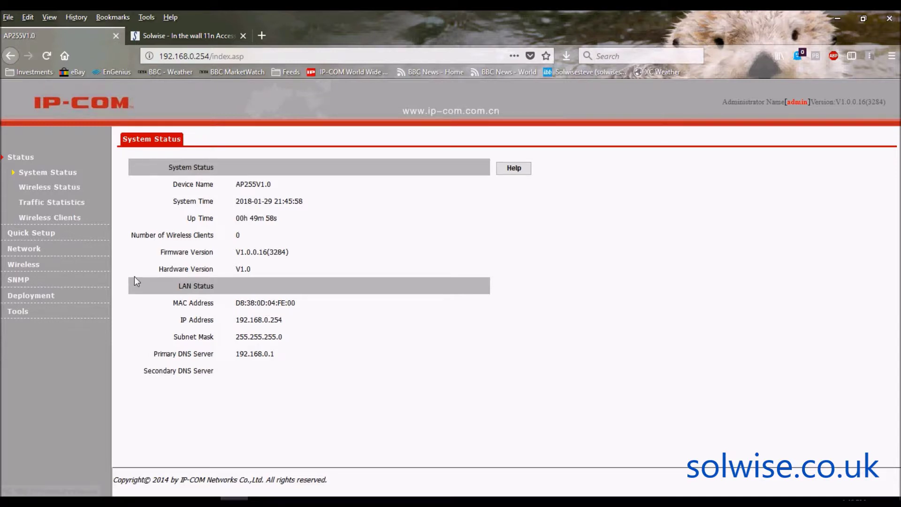
- Review Wireless Status and Traffic Statistics, then list 2.4GHz clients for SSID IP-COM_04FE00
{"action": "left_click", "coordinate": [50, 187]}
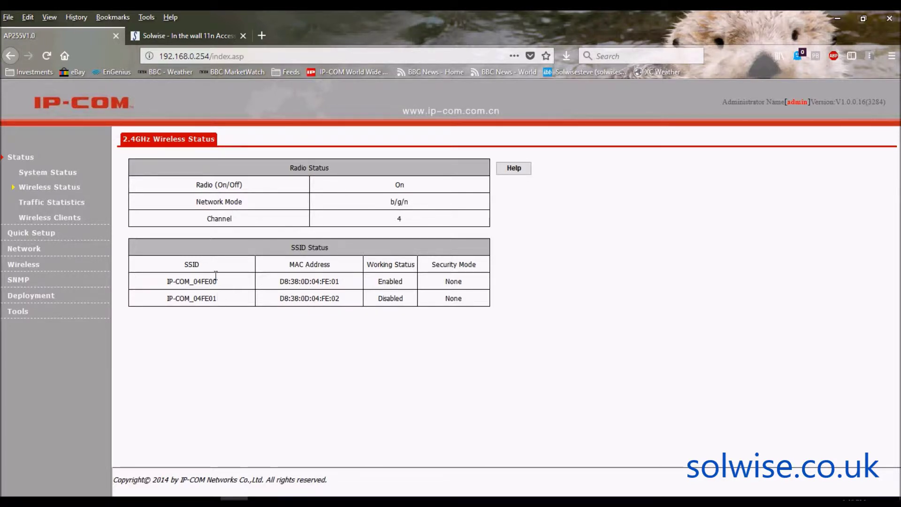
{"action": "left_click", "coordinate": [60, 206]}
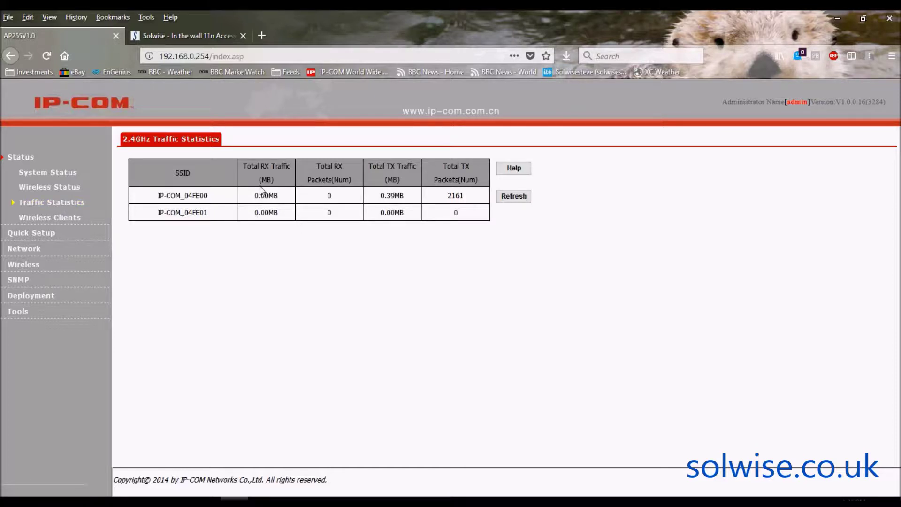
{"action": "left_click", "coordinate": [51, 219]}
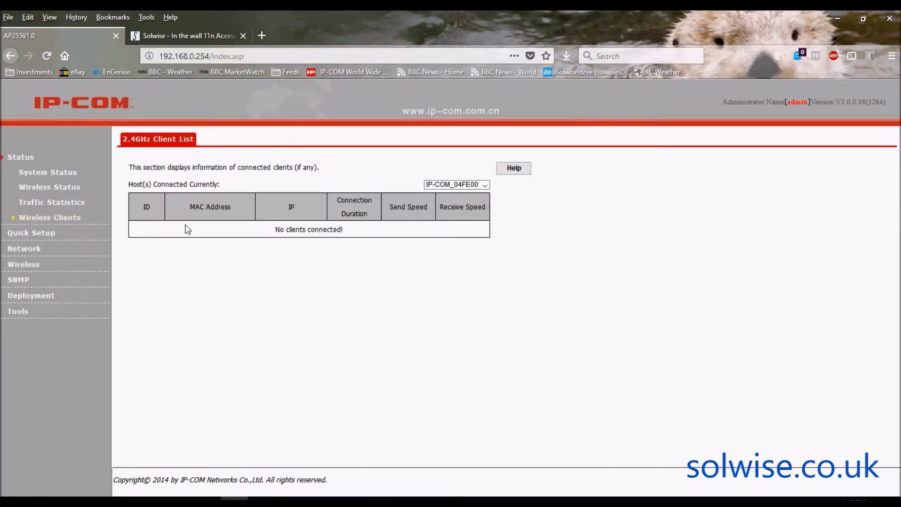
{"action": "left_click", "coordinate": [486, 184]}
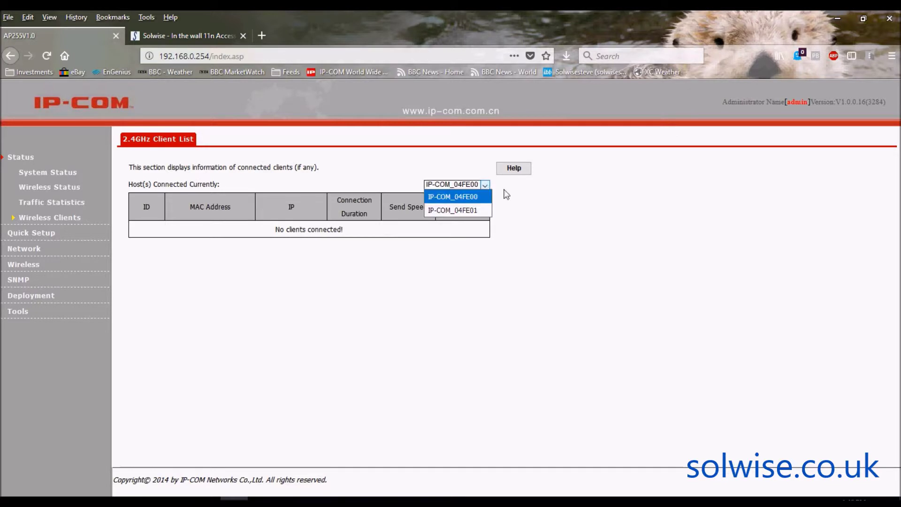
{"action": "left_click", "coordinate": [526, 200]}
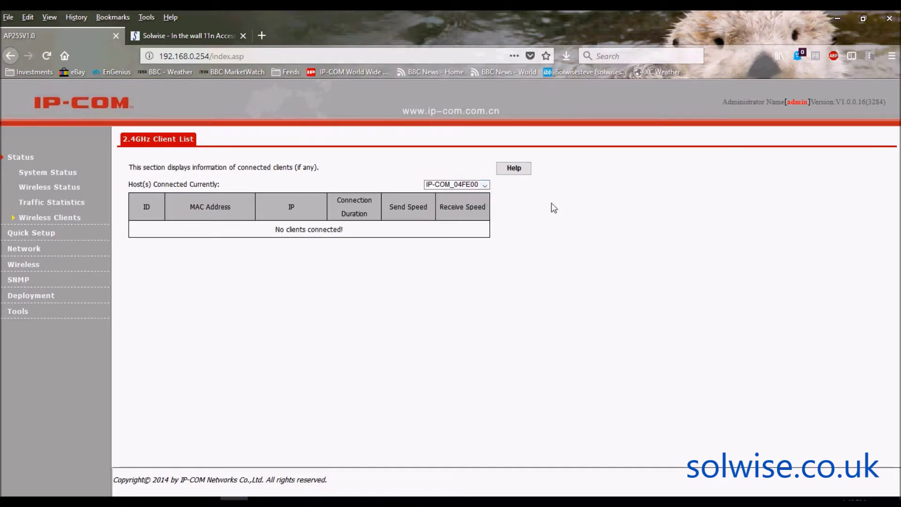
- Inspect Quick Setup's SSID field and security modes, leaving None, then go to LAN Setup
{"action": "left_click", "coordinate": [28, 233]}
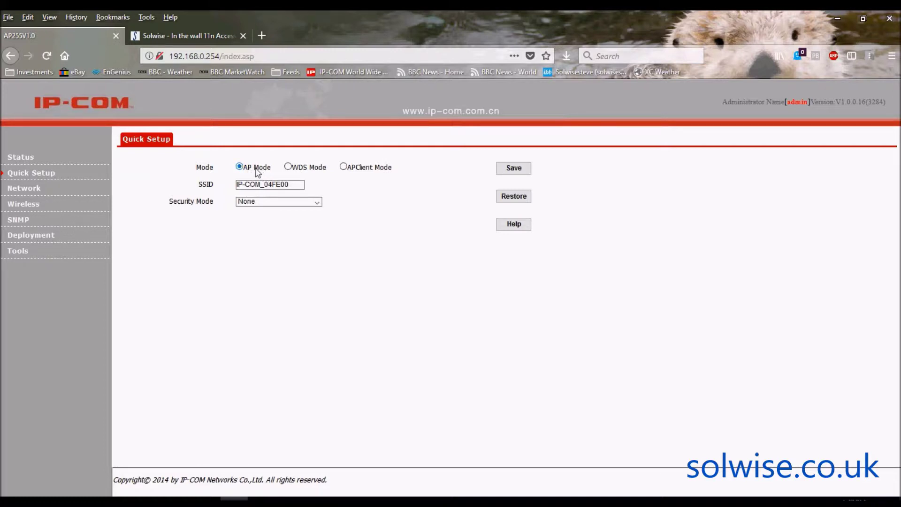
{"action": "left_click", "coordinate": [295, 185]}
{"action": "left_click", "coordinate": [317, 203]}
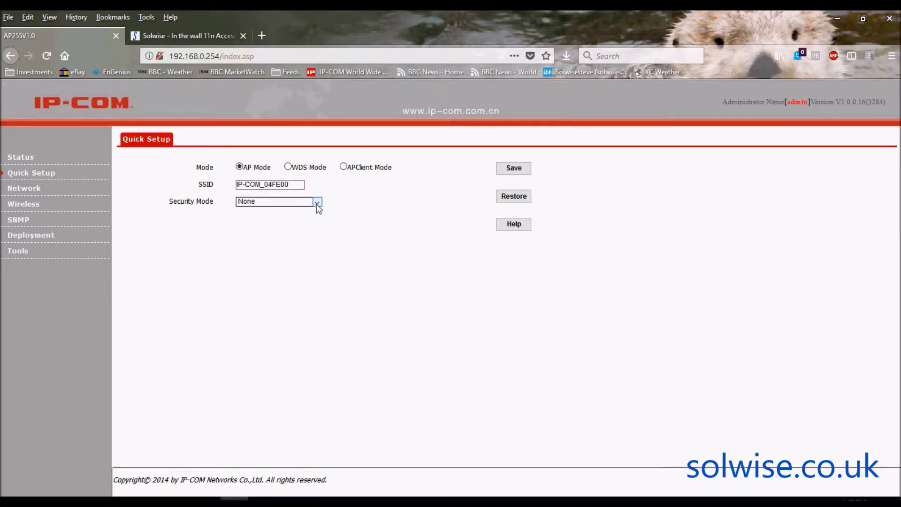
{"action": "left_click", "coordinate": [402, 261]}
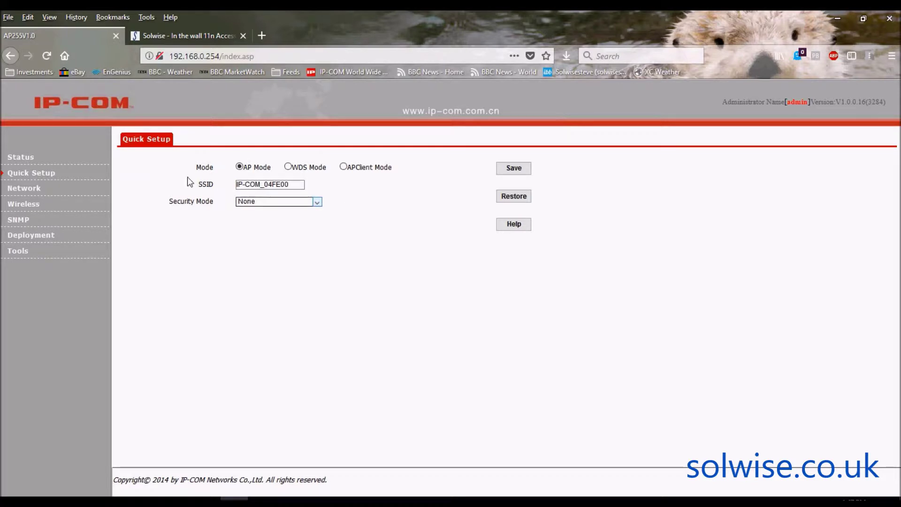
{"action": "left_click", "coordinate": [32, 191]}
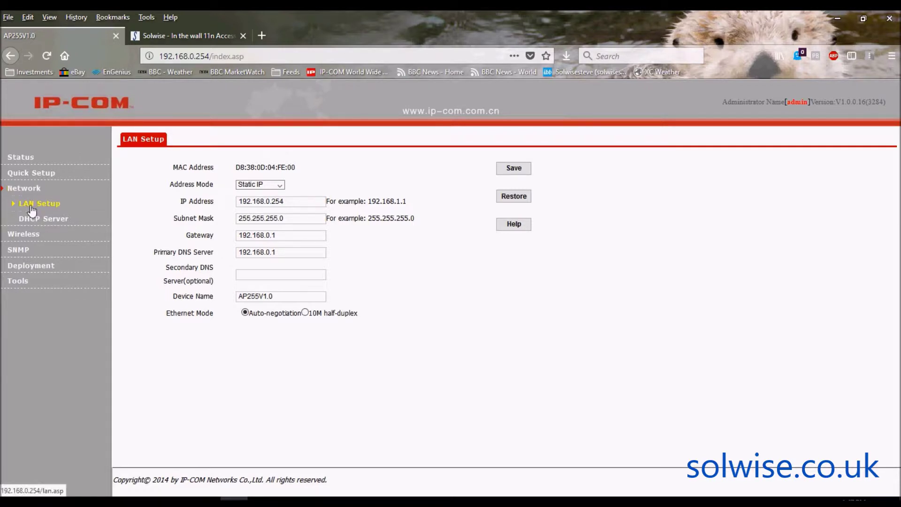
- View LAN Setup and the DHCP Server range and lease, then the 2.4GHz Basic wireless page
{"action": "left_click", "coordinate": [32, 210]}
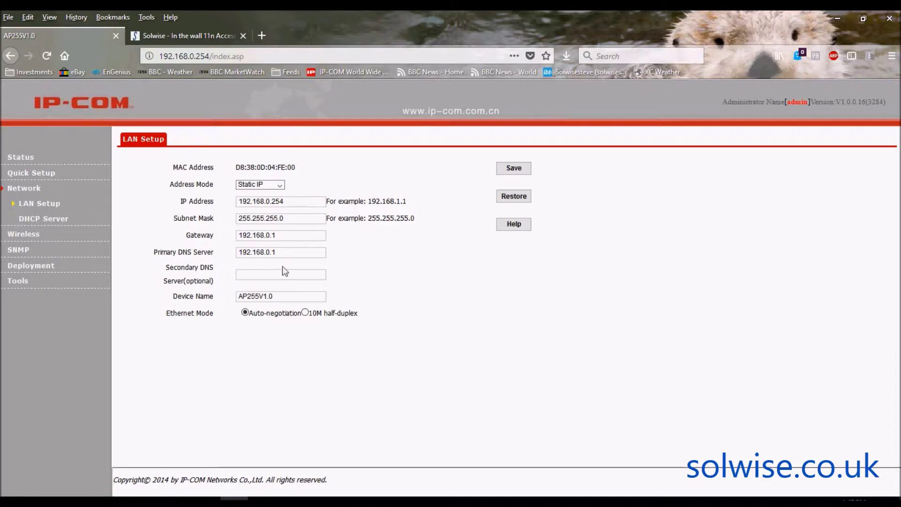
{"action": "left_click", "coordinate": [32, 221]}
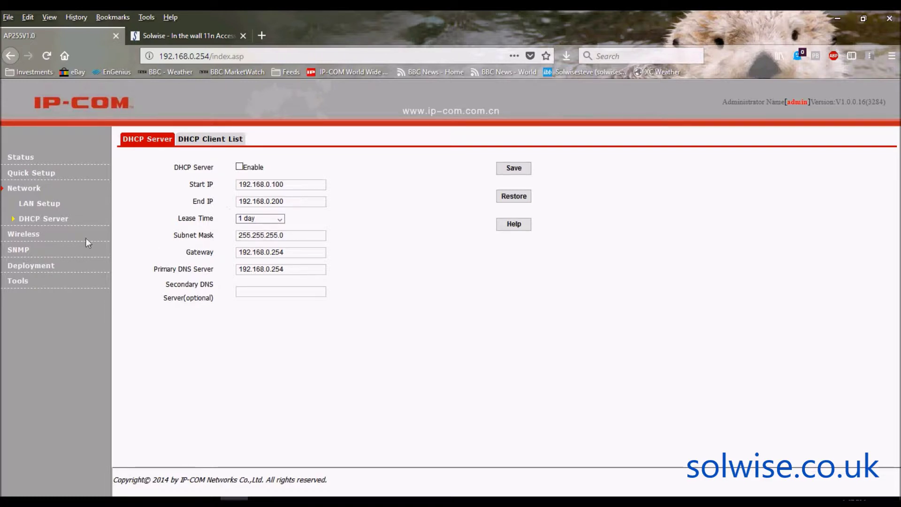
{"action": "left_click", "coordinate": [26, 235]}
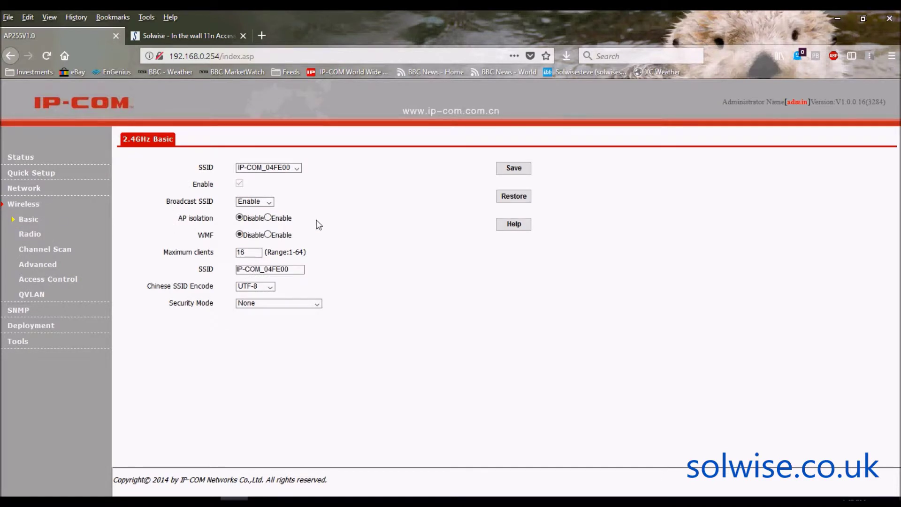
- Check the SSID and Security Mode lists, keeping IP-COM_04FE00 and None, then view Radio settings
{"action": "left_click", "coordinate": [296, 168]}
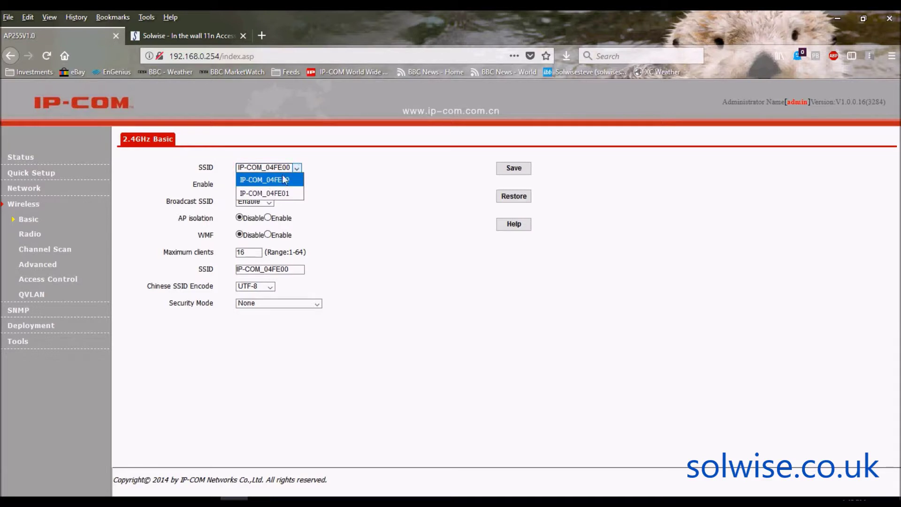
{"action": "left_click", "coordinate": [356, 190]}
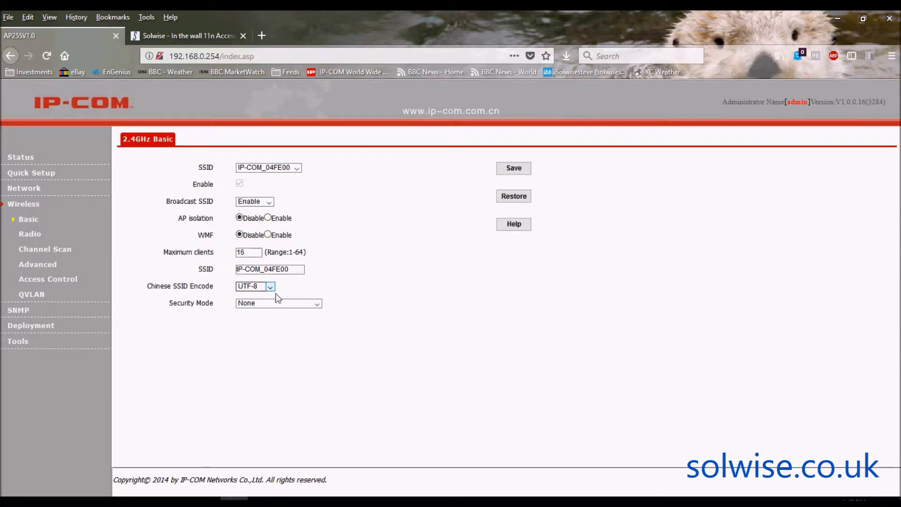
{"action": "left_click", "coordinate": [318, 303]}
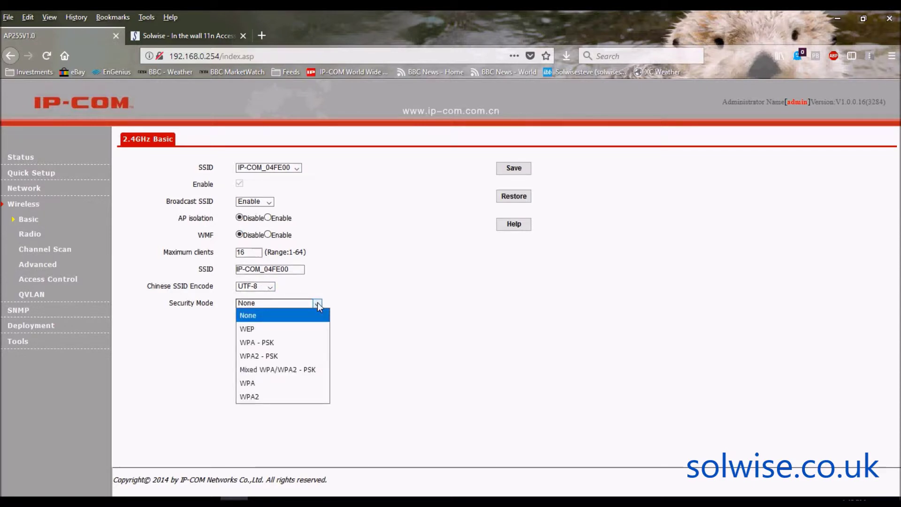
{"action": "left_click", "coordinate": [384, 305]}
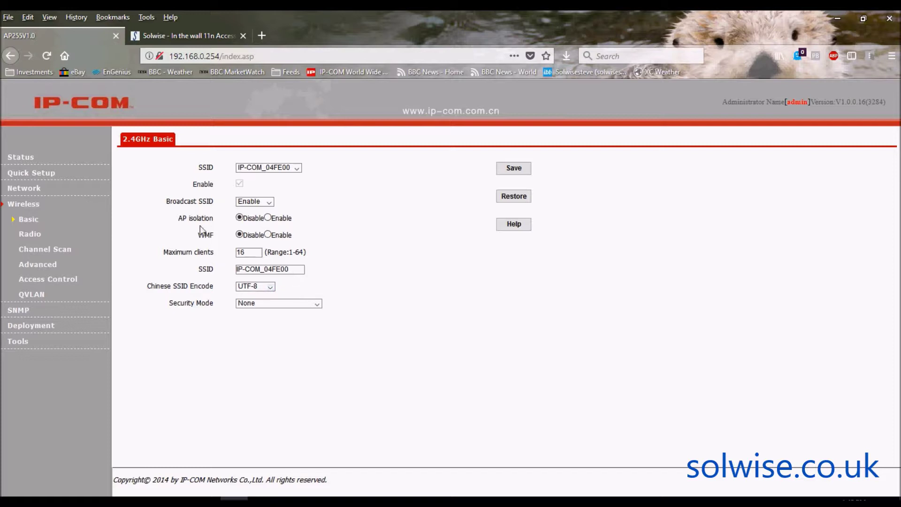
{"action": "left_click", "coordinate": [31, 235]}
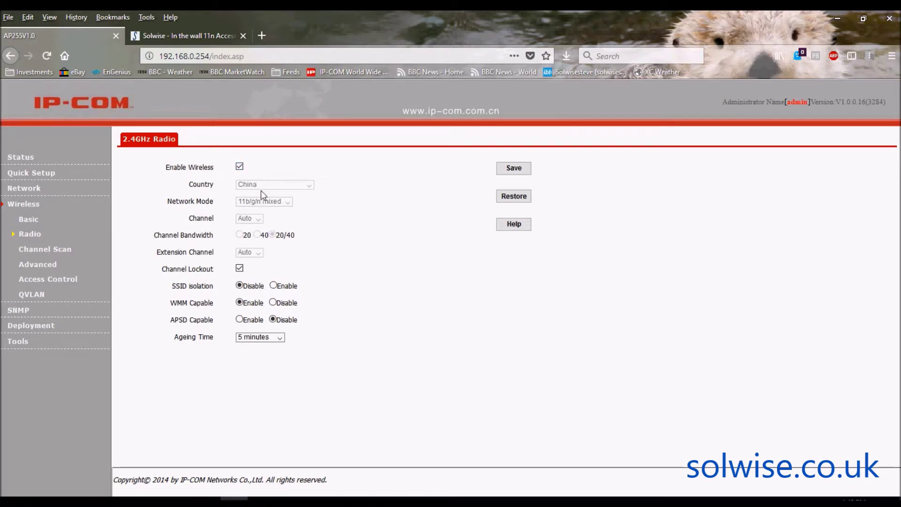
- Set the 2.4GHz radio country to England with channel Auto, re-tick Channel Lockout and save
{"action": "left_click", "coordinate": [240, 269]}
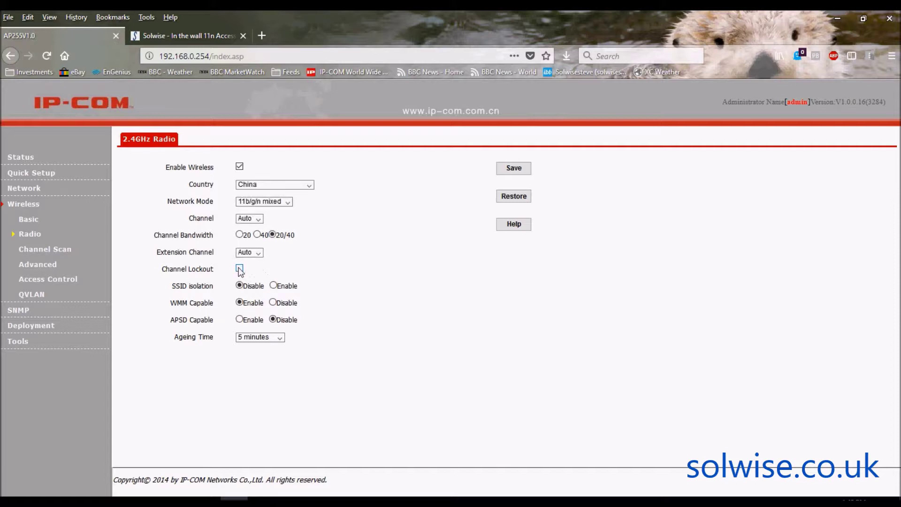
{"action": "left_click", "coordinate": [309, 185]}
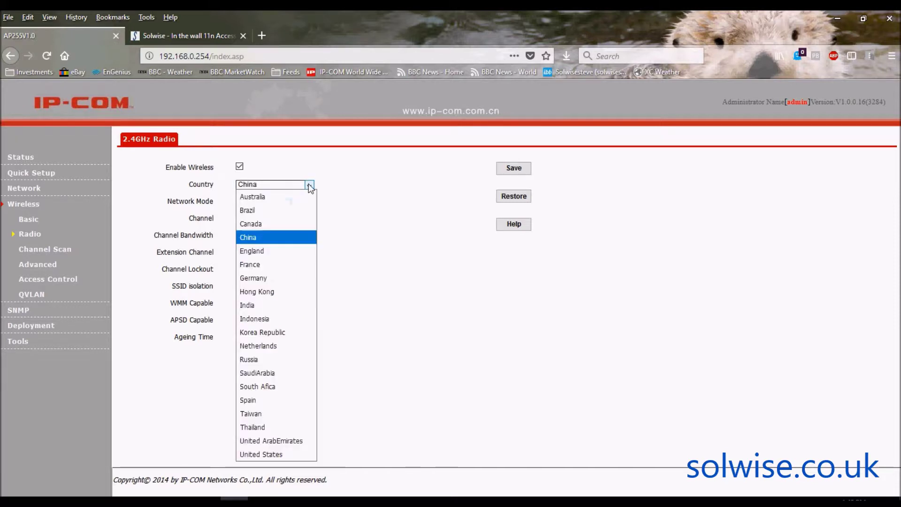
{"action": "left_click", "coordinate": [281, 252]}
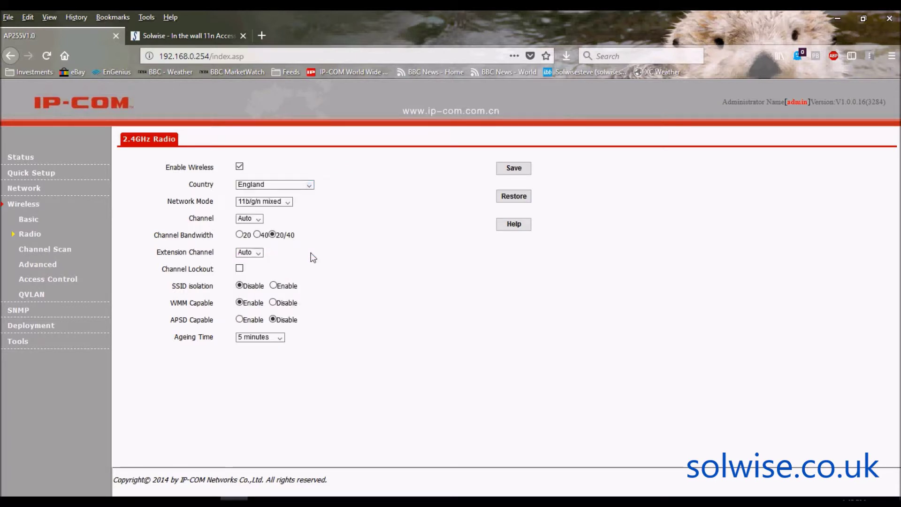
{"action": "left_click", "coordinate": [259, 219]}
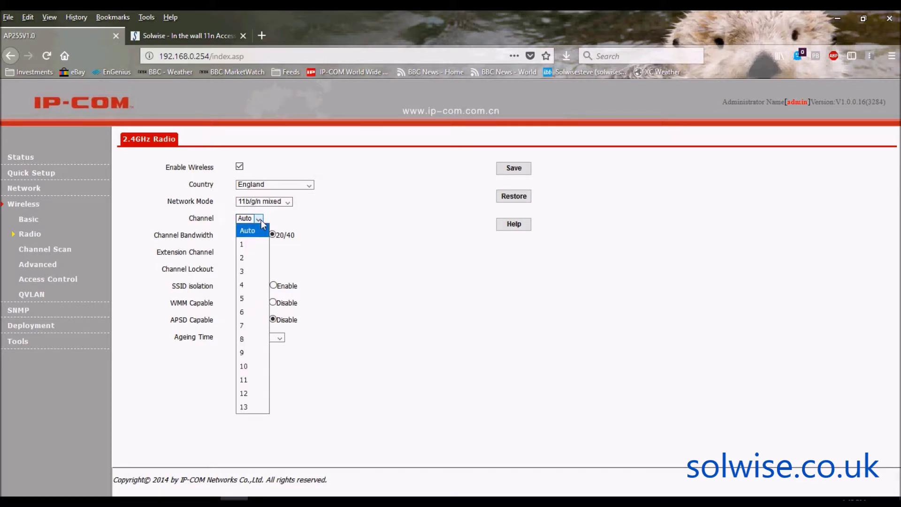
{"action": "left_click", "coordinate": [392, 292]}
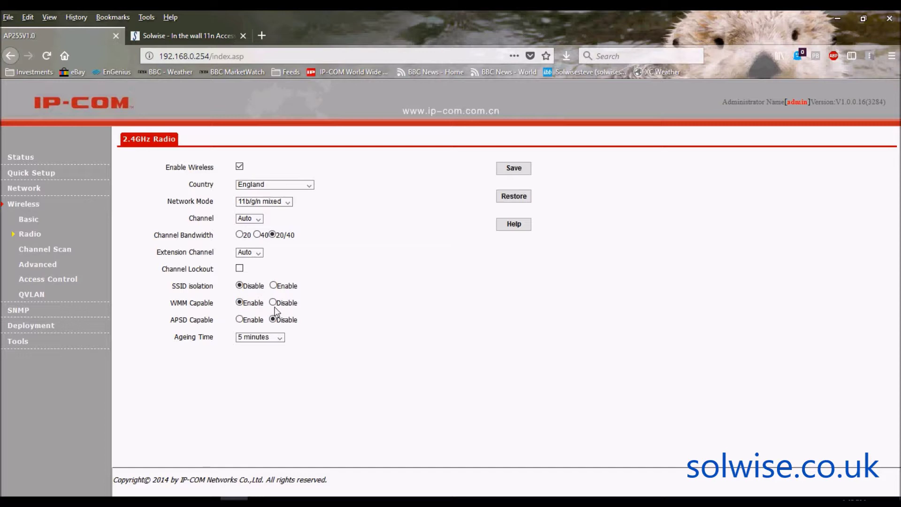
{"action": "left_click", "coordinate": [240, 269]}
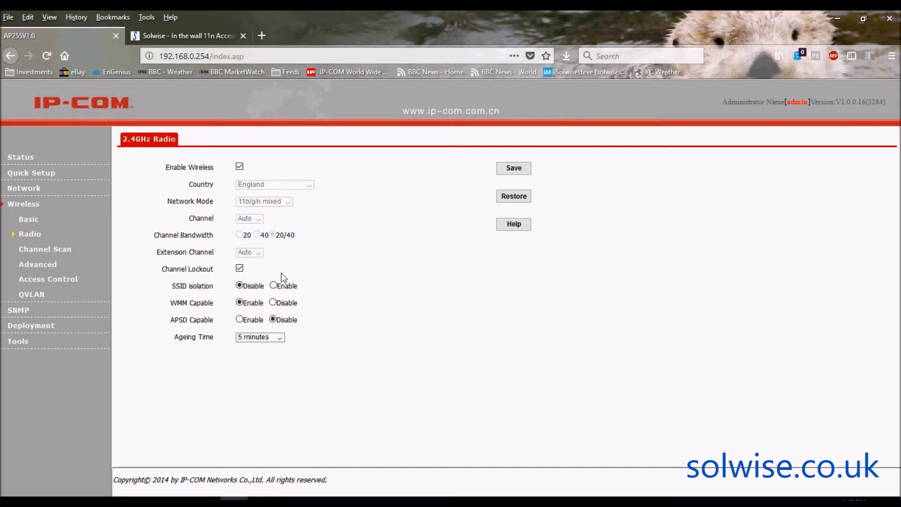
{"action": "left_click", "coordinate": [514, 168]}
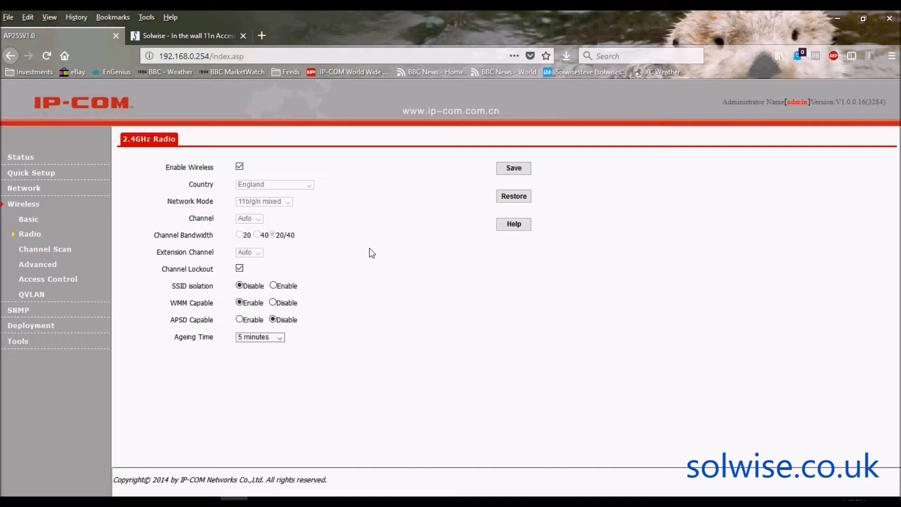
- View the 2.4GHz channel scan, then clear Power Lockout on Advanced so TX Power (17 dBm) is editable
{"action": "left_click", "coordinate": [50, 253]}
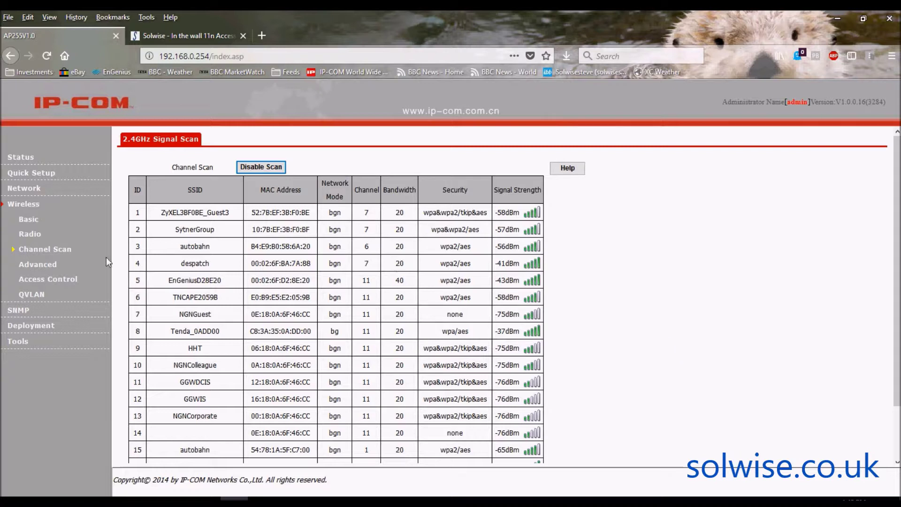
{"action": "left_click", "coordinate": [42, 270]}
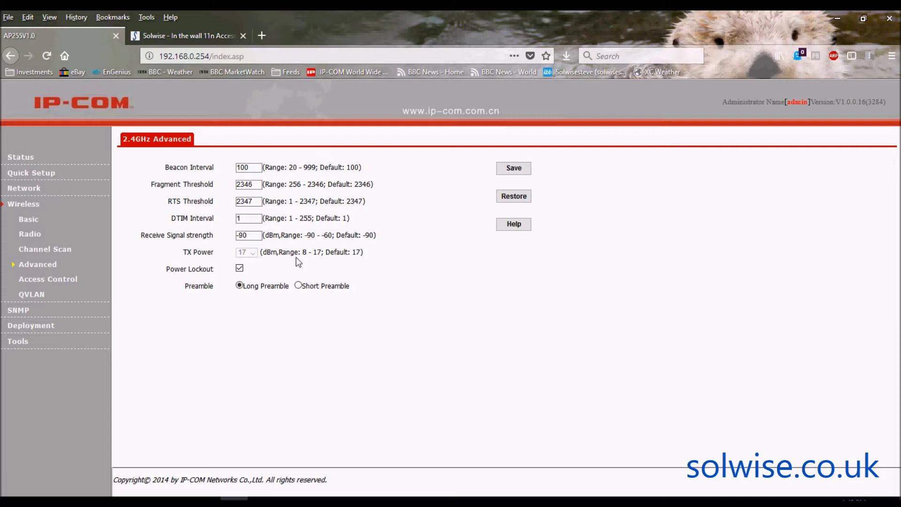
{"action": "left_click", "coordinate": [240, 268]}
{"action": "left_click", "coordinate": [253, 252]}
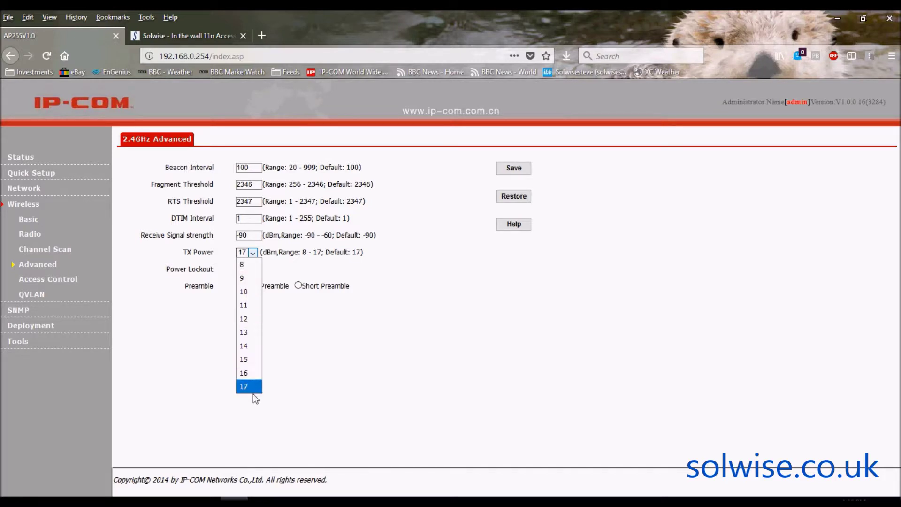
{"action": "left_click", "coordinate": [383, 360]}
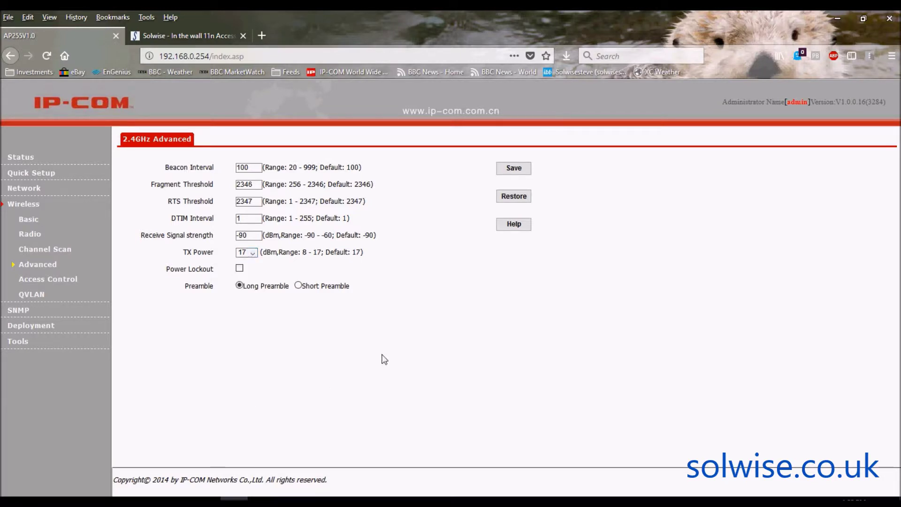
{"action": "left_click", "coordinate": [241, 269]}
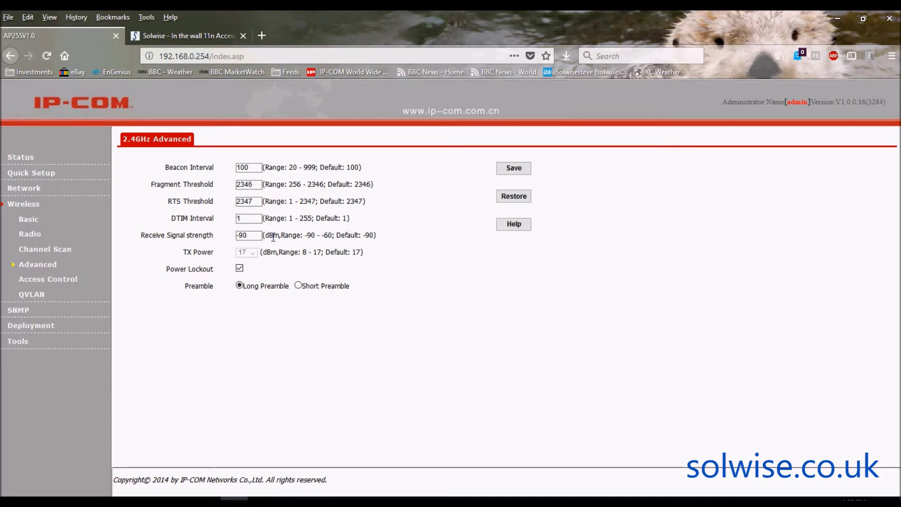
- Check the MAC Filter Mode options leaving Disable, view the 2.4GHz QVLAN setup, then SNMP
{"action": "left_click", "coordinate": [46, 284]}
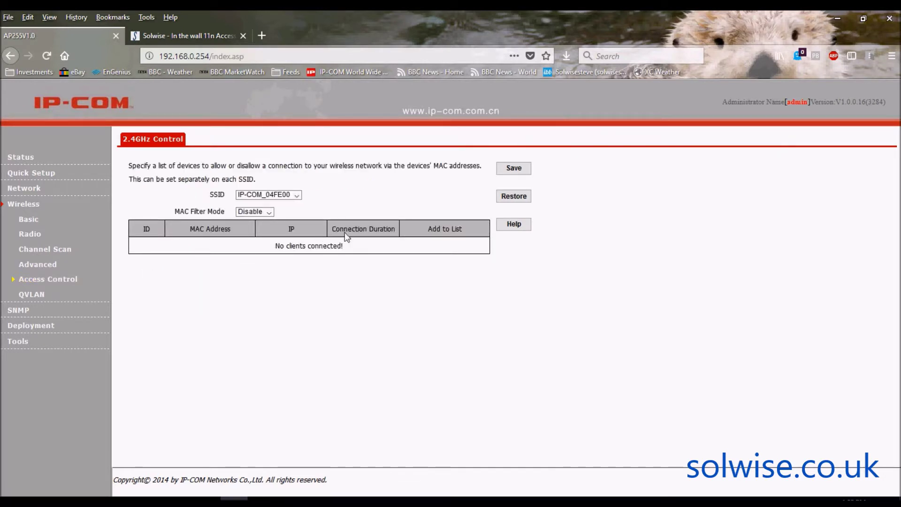
{"action": "left_click", "coordinate": [277, 213]}
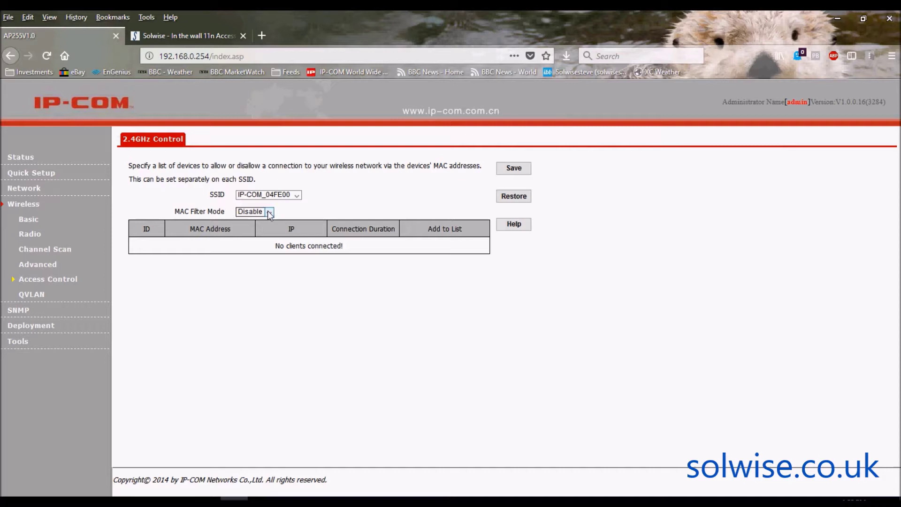
{"action": "left_click", "coordinate": [342, 203]}
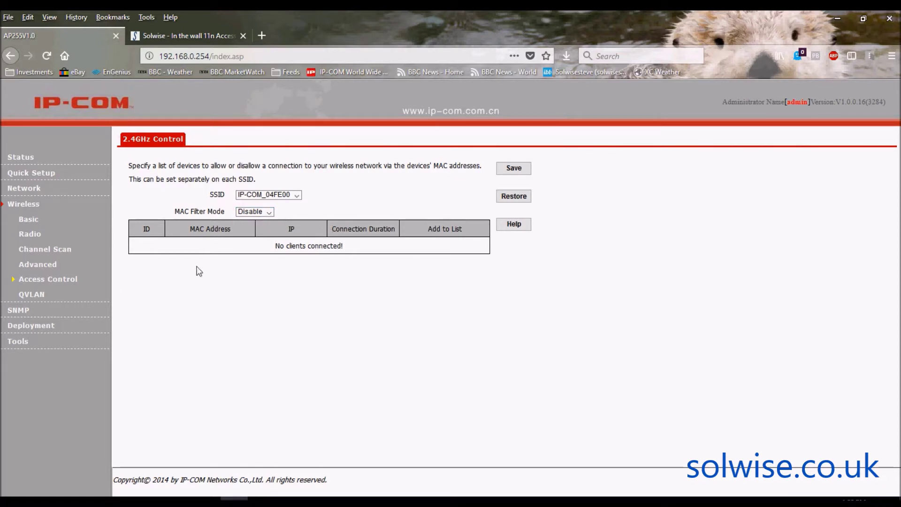
{"action": "left_click", "coordinate": [36, 298]}
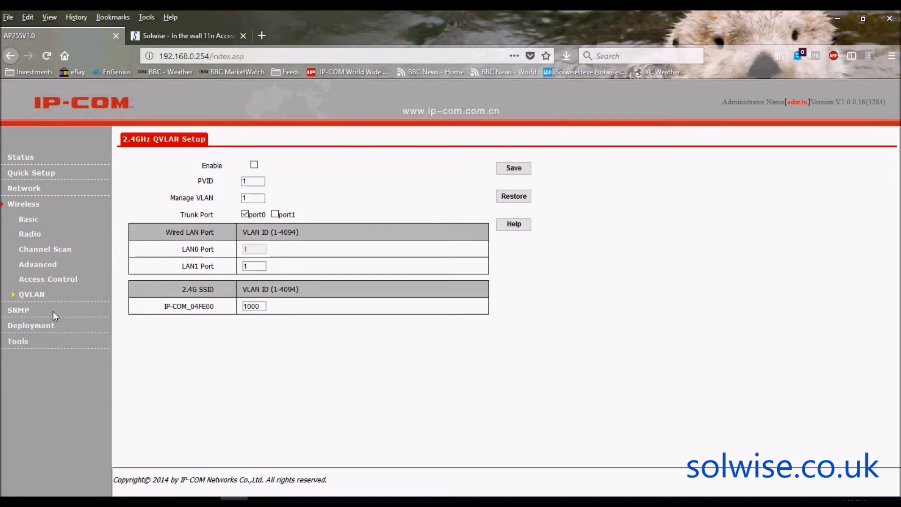
{"action": "left_click", "coordinate": [19, 312]}
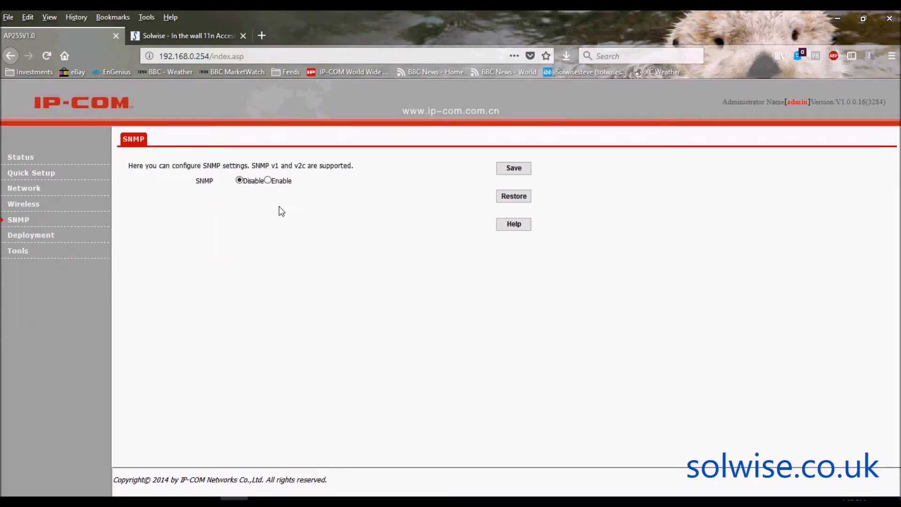
- Switch SNMP to Enable to reveal its fields and back to Disable, then view Deployment and Firmware Upgrade
{"action": "left_click", "coordinate": [268, 180]}
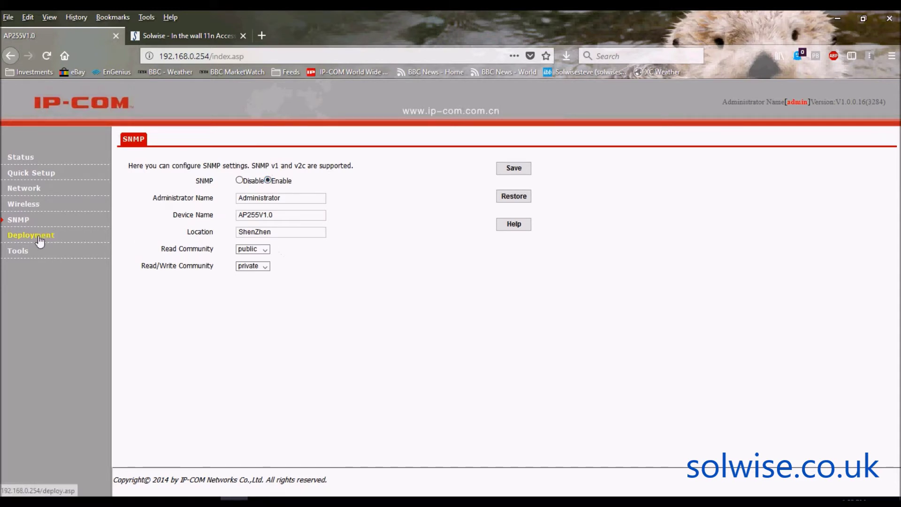
{"action": "left_click", "coordinate": [239, 181]}
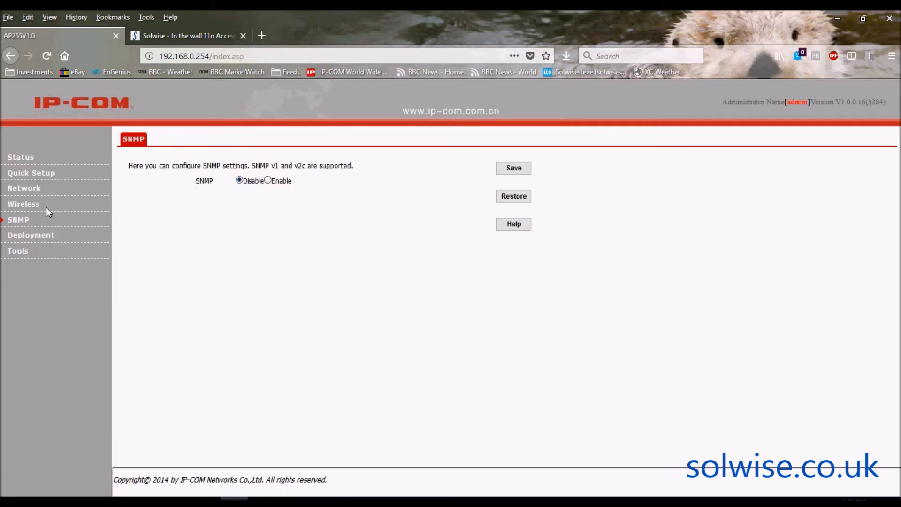
{"action": "left_click", "coordinate": [31, 237]}
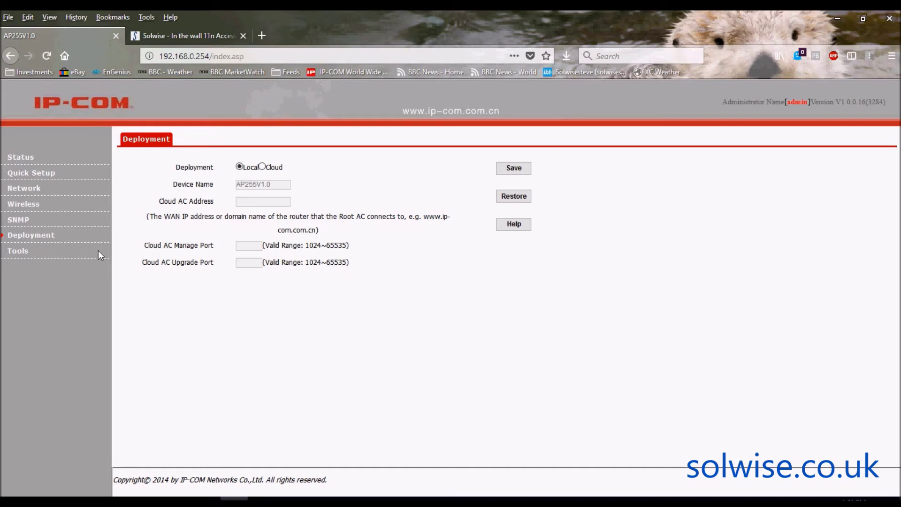
{"action": "left_click", "coordinate": [23, 253]}
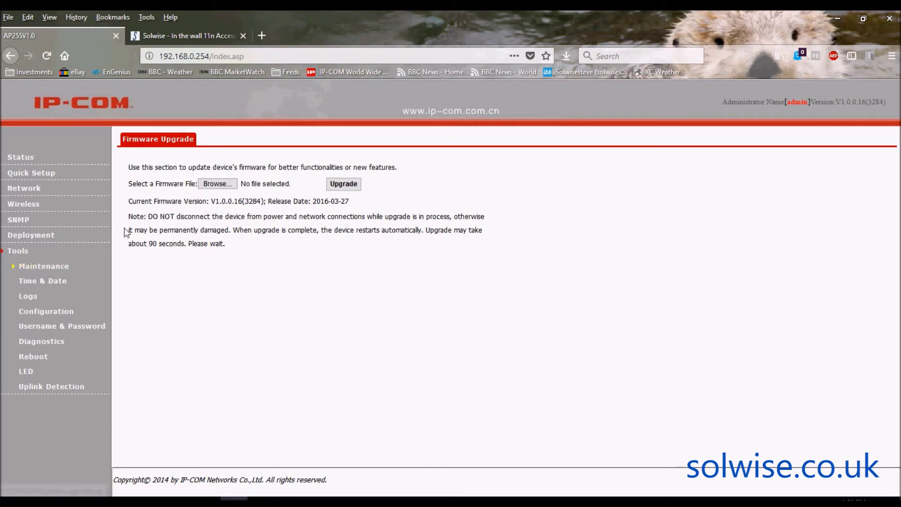
- Visit Time & Date, Configuration, Username & Password, Diagnostics, Reboot's Time Reboot, LED and Uplink Detection pages
{"action": "left_click", "coordinate": [42, 282]}
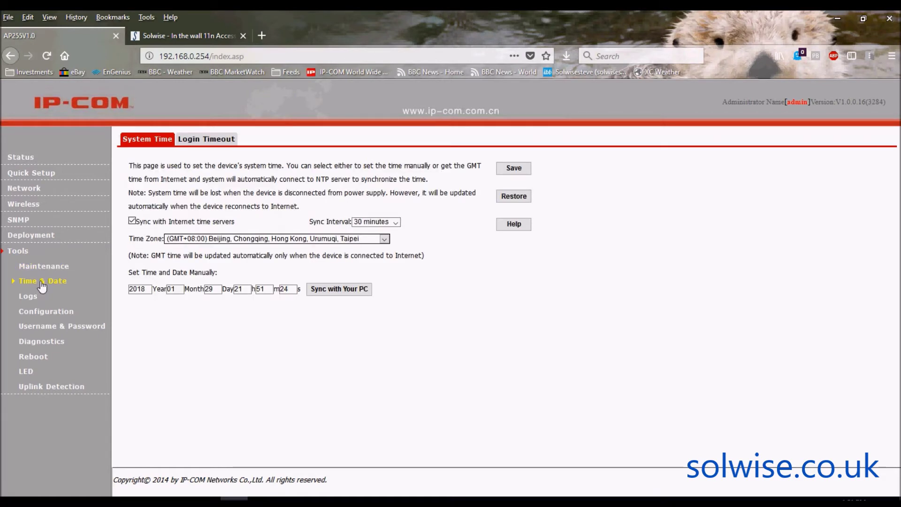
{"action": "left_click", "coordinate": [42, 313]}
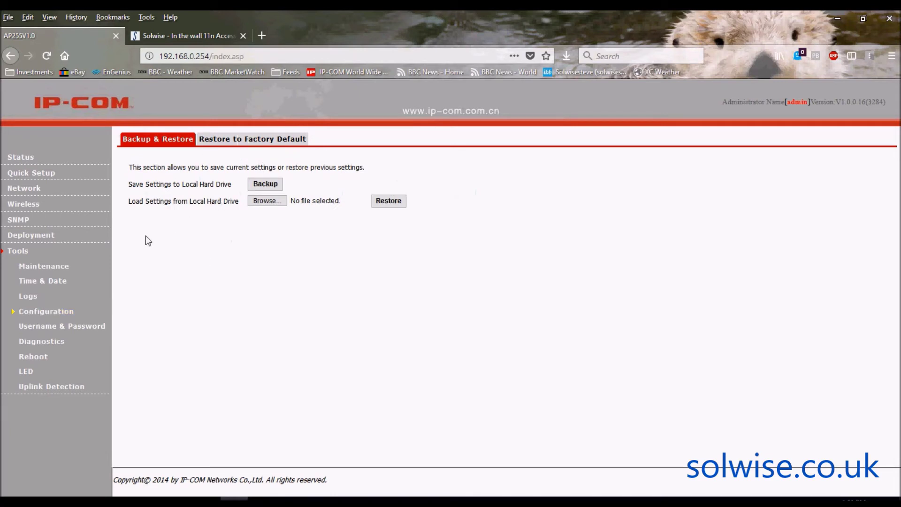
{"action": "left_click", "coordinate": [52, 330]}
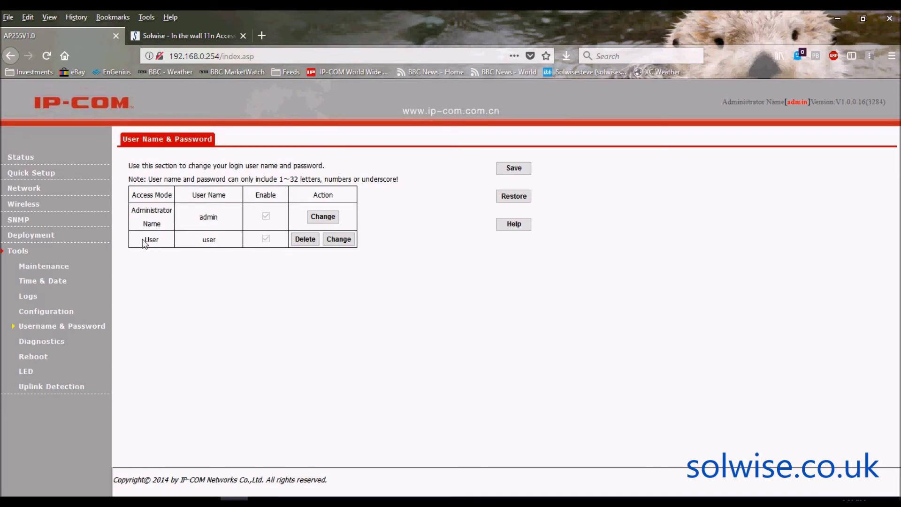
{"action": "left_click", "coordinate": [42, 344]}
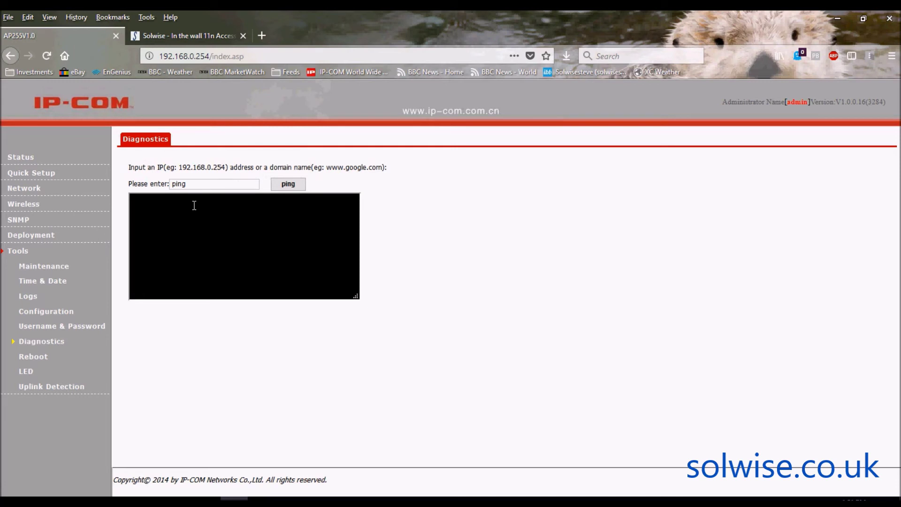
{"action": "left_click", "coordinate": [44, 359]}
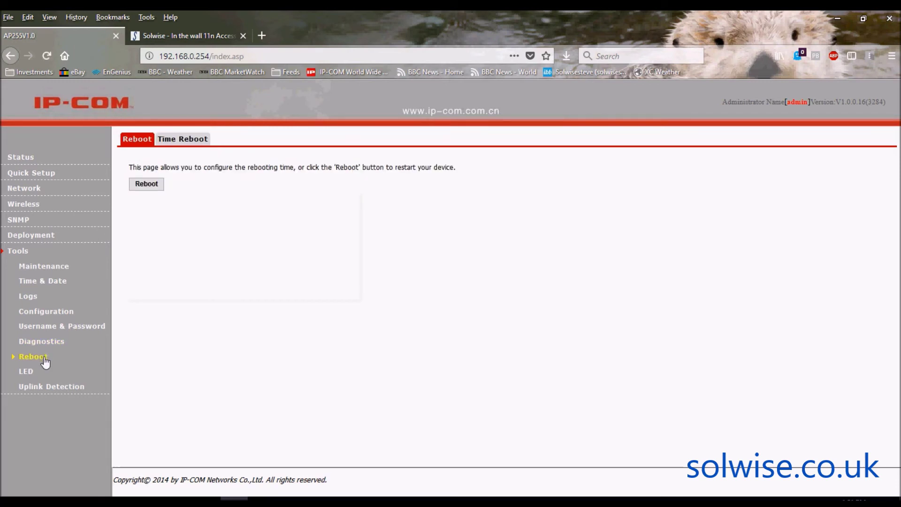
{"action": "left_click", "coordinate": [174, 141]}
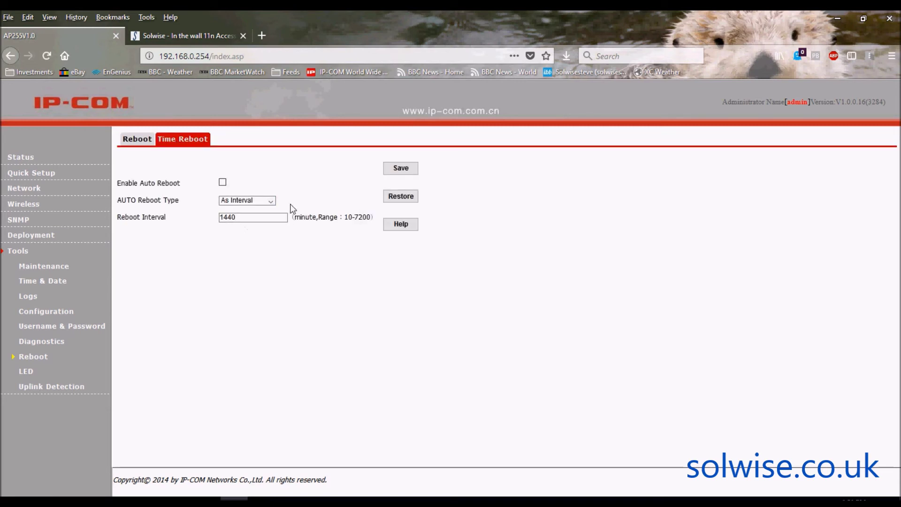
{"action": "left_click", "coordinate": [25, 372]}
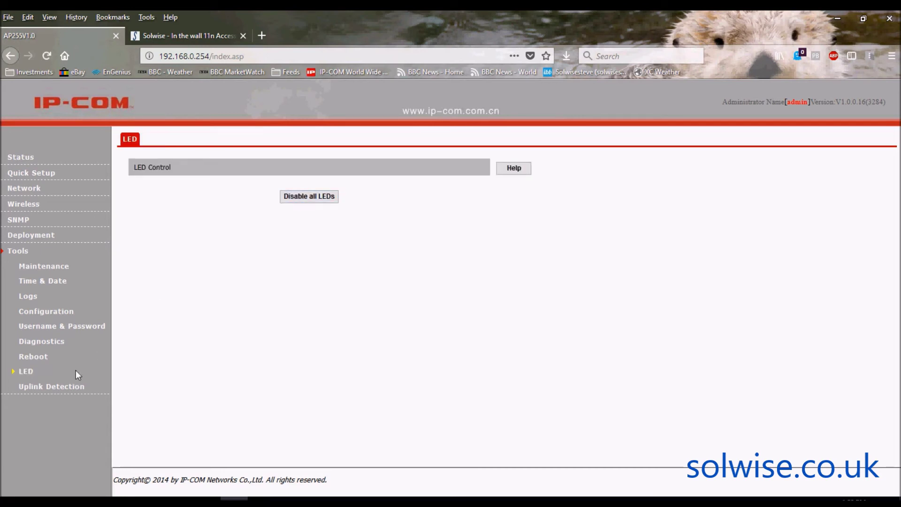
{"action": "left_click", "coordinate": [62, 387]}
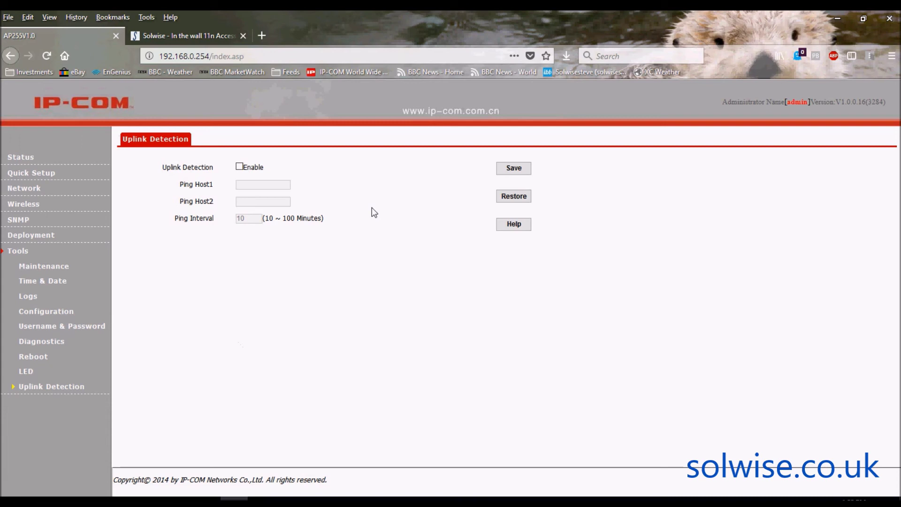
- Return to the 2.4GHz Basic wireless page for SSID IP-COM_04FE00 via the Wireless sidebar entry
{"action": "left_click", "coordinate": [31, 207]}
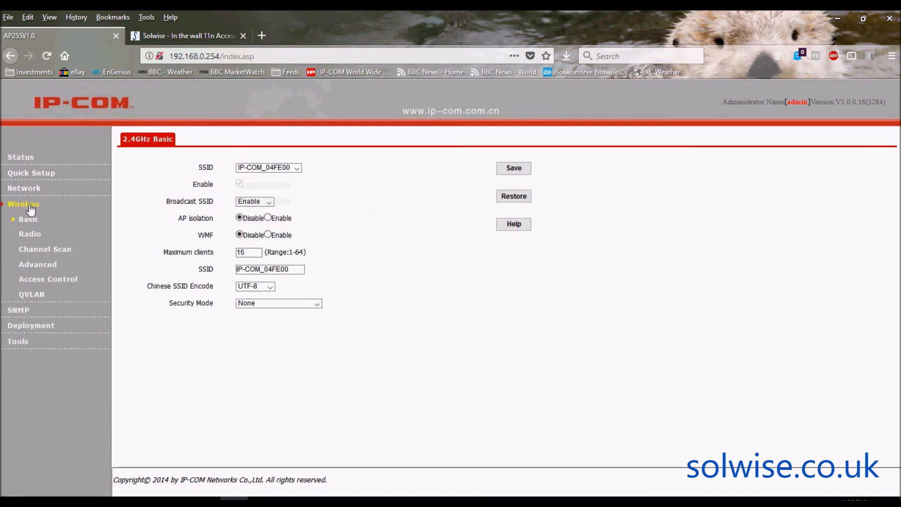